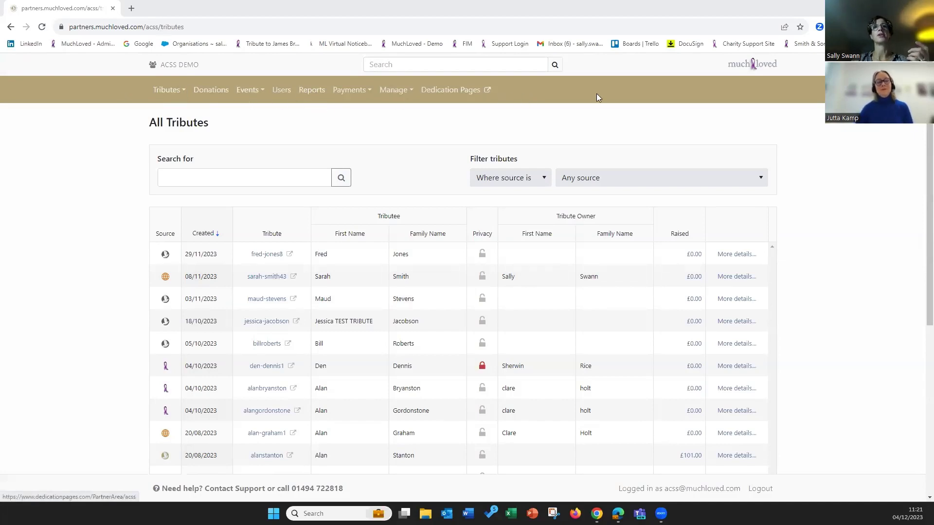
# Step: Open the reports overview and examine the online and offline donation figures in the scheme overview
pyautogui.click(308, 91)
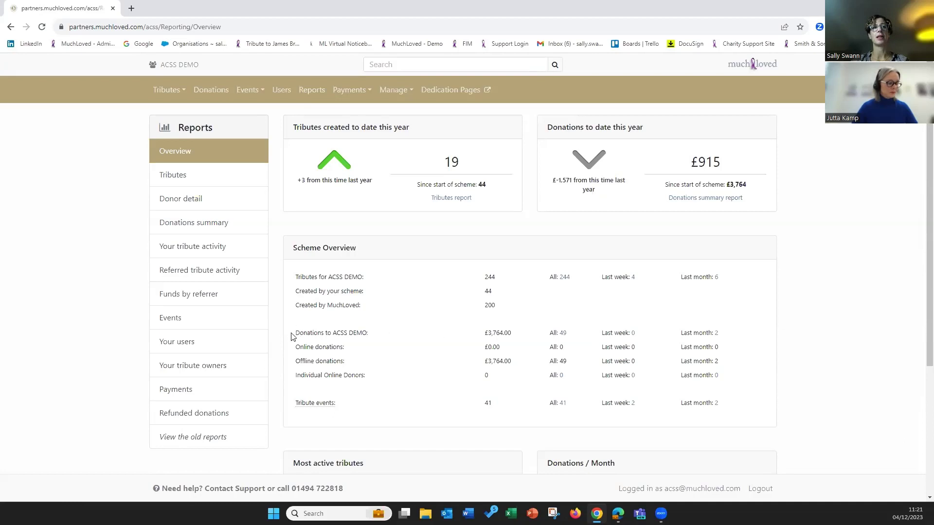
pyautogui.moveTo(296, 334); pyautogui.dragTo(587, 361)
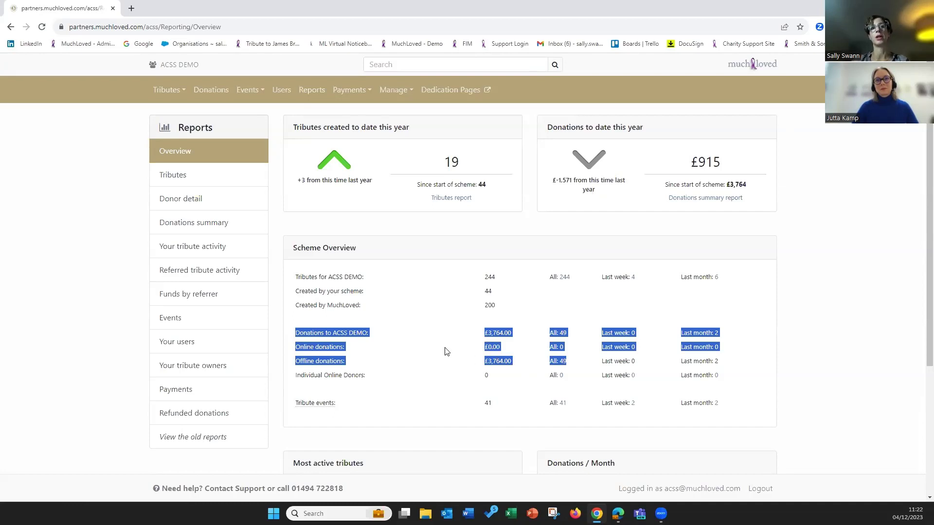
pyautogui.click(416, 312)
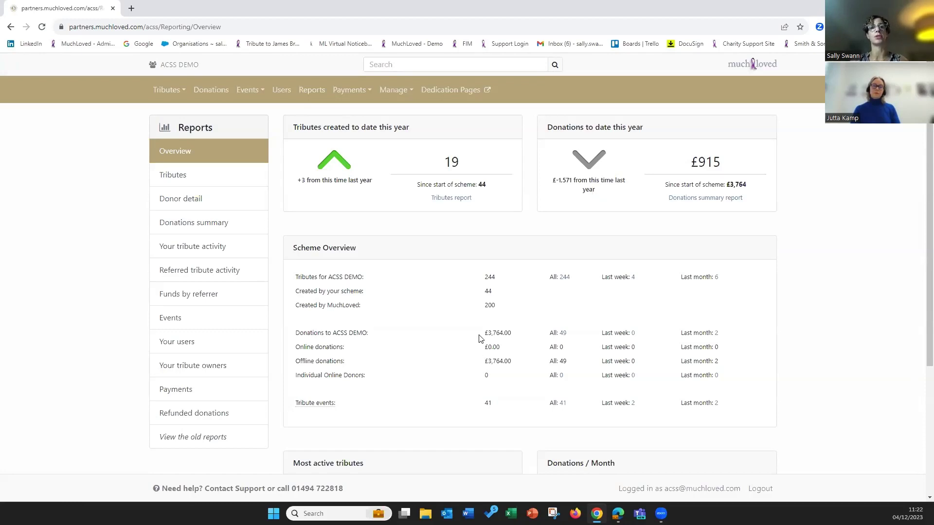
# Step: Open the Donor detail report and set its donation date range to Custom
pyautogui.click(172, 200)
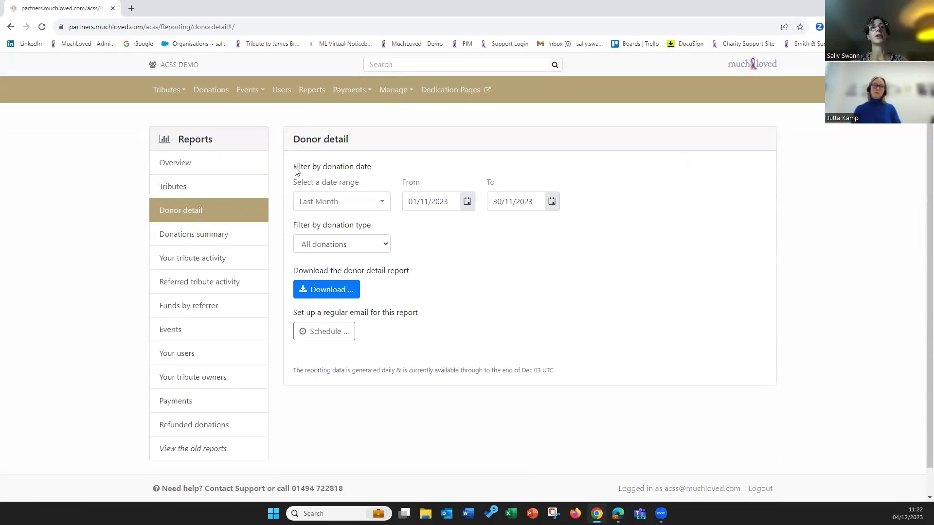
pyautogui.moveTo(296, 168); pyautogui.dragTo(388, 177)
pyautogui.click(375, 177)
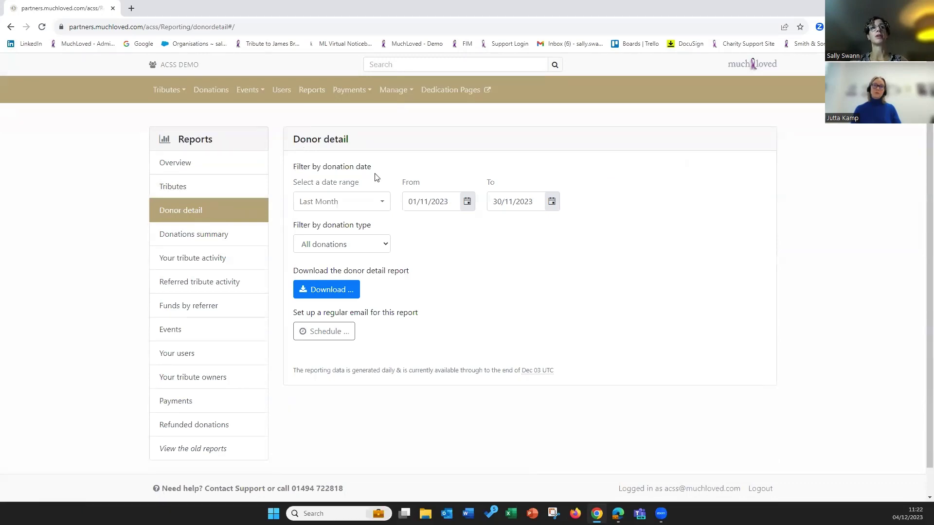
pyautogui.click(385, 206)
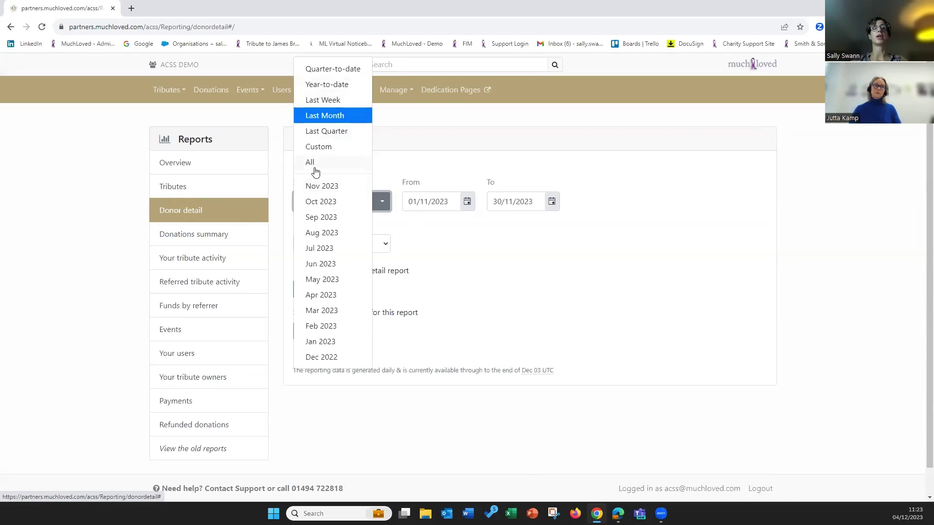
pyautogui.click(319, 146)
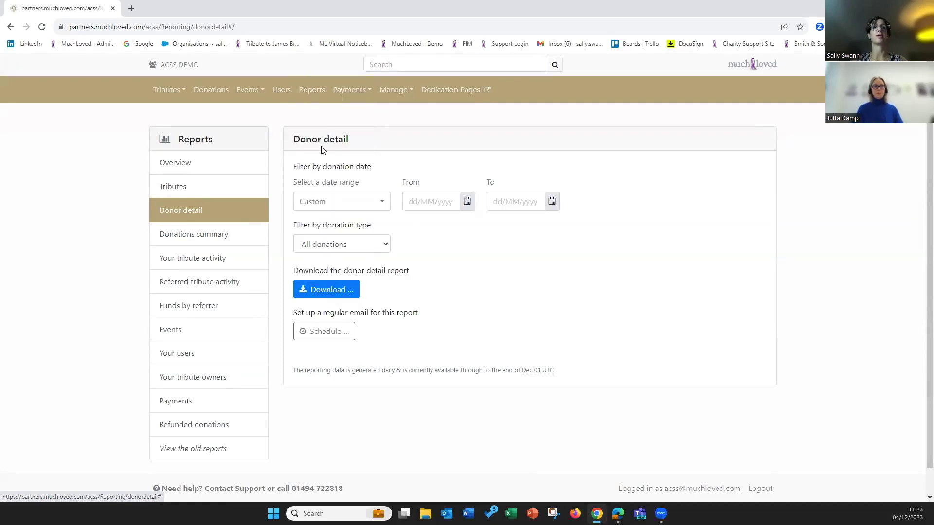
pyautogui.click(466, 202)
pyautogui.click(598, 222)
# Step: Review the full list of columns available for the donor detail download, including GDPR and offline donation fields, without downloading the report
pyautogui.click(326, 290)
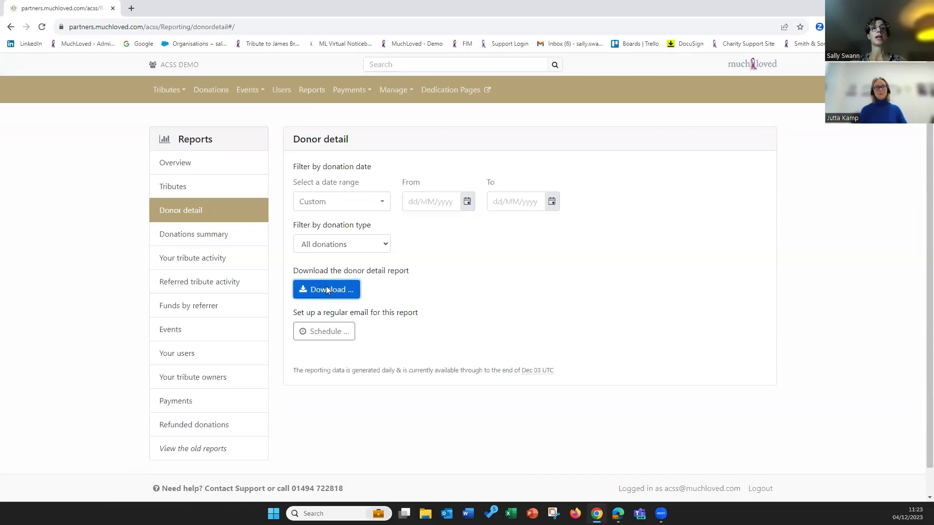
pyautogui.click(458, 145)
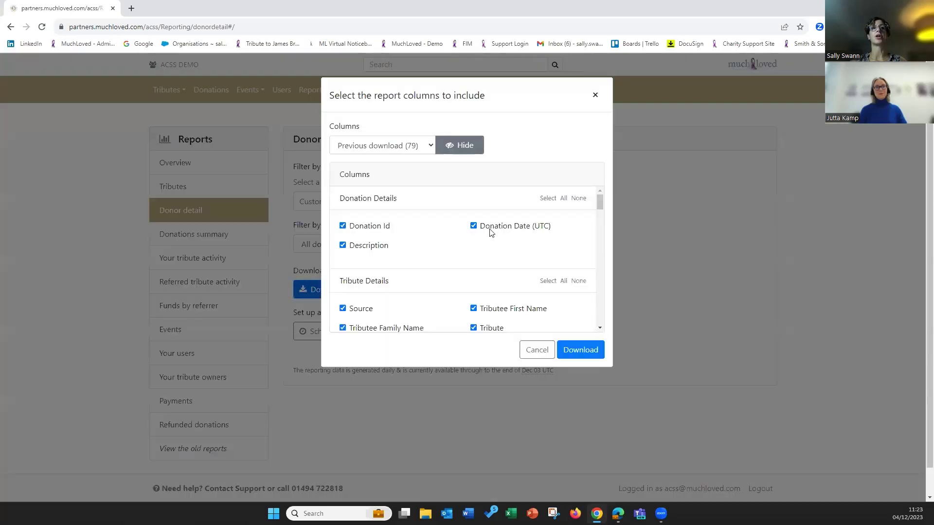
pyautogui.scroll(-20, 491, 243)
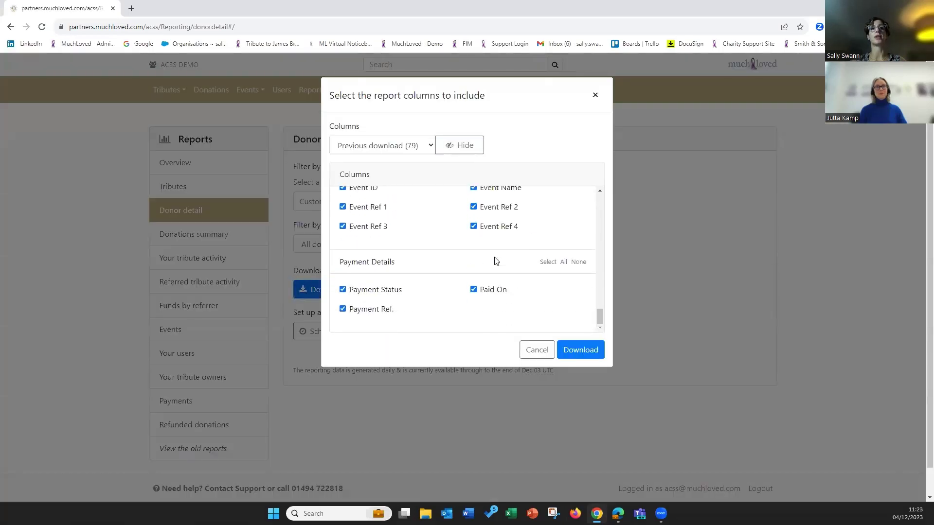
pyautogui.scroll(5, 496, 261)
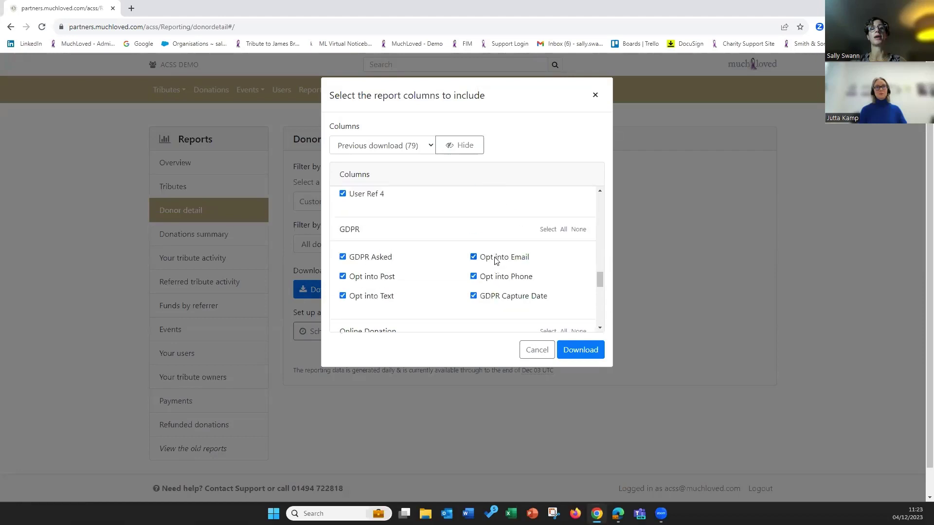
pyautogui.scroll(-3, 496, 261)
pyautogui.scroll(3, 374, 262)
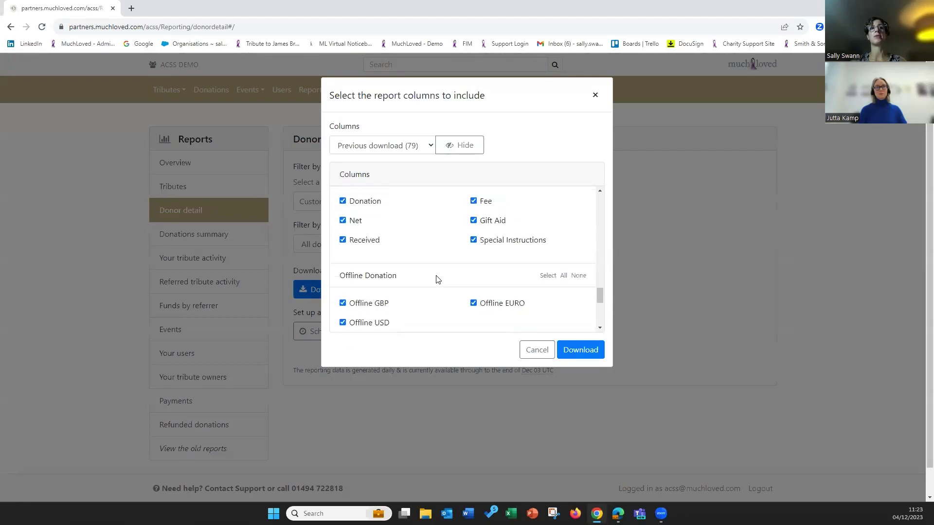
pyautogui.scroll(-1, 437, 277)
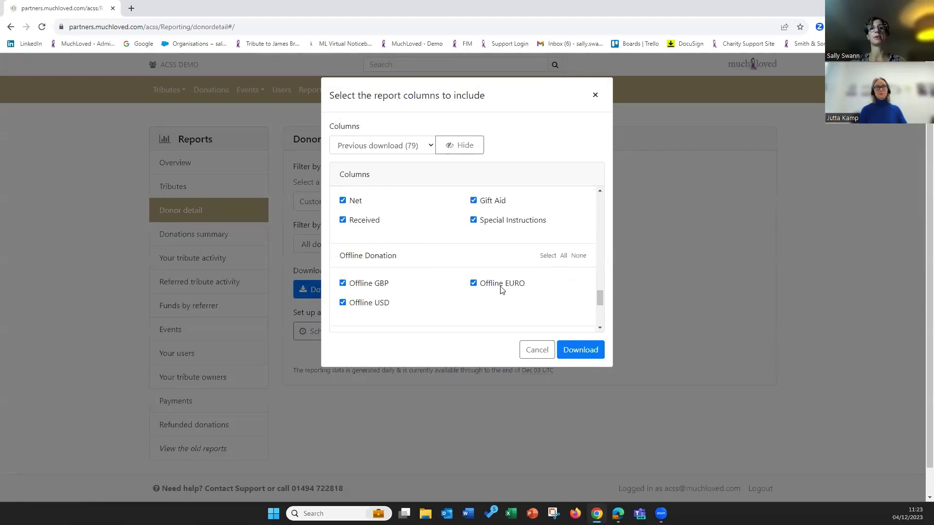
pyautogui.click(535, 350)
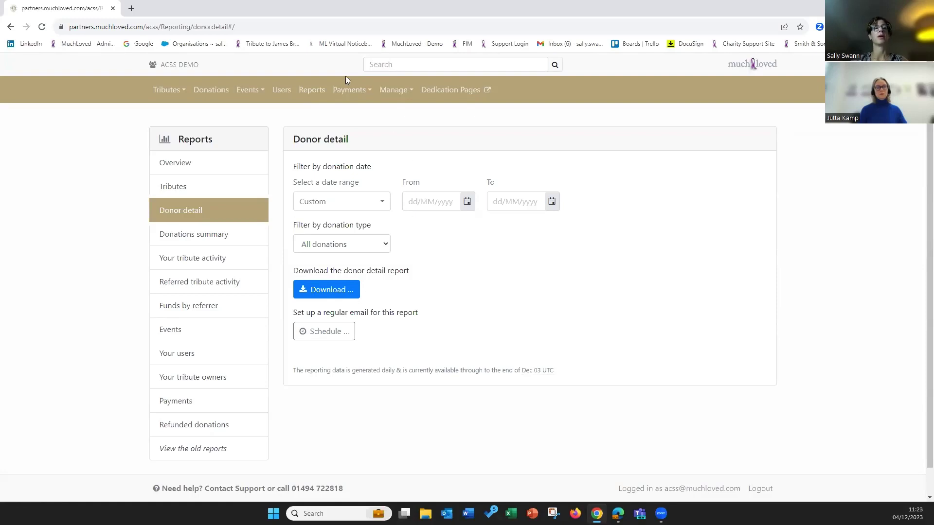
# Step: Return to the reports overview and examine the most active tributes for last month and this year
pyautogui.click(181, 163)
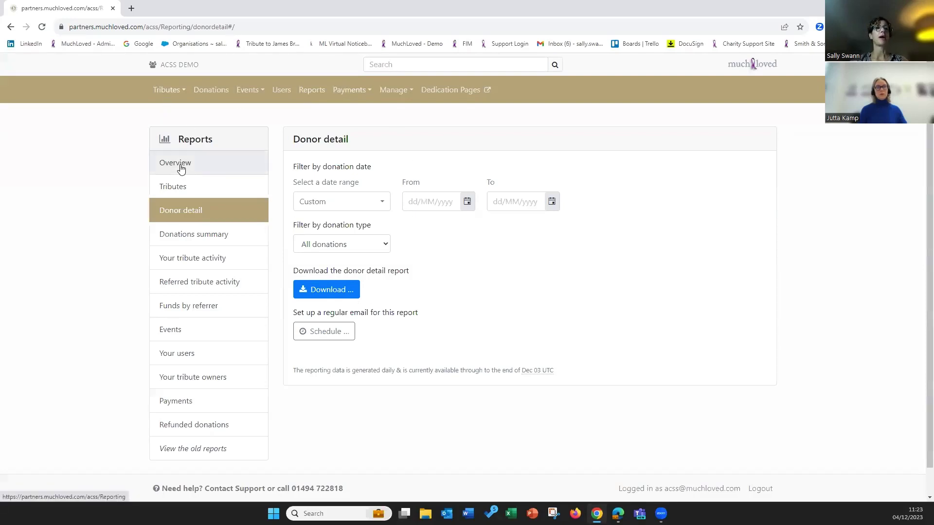
pyautogui.scroll(-4, 396, 327)
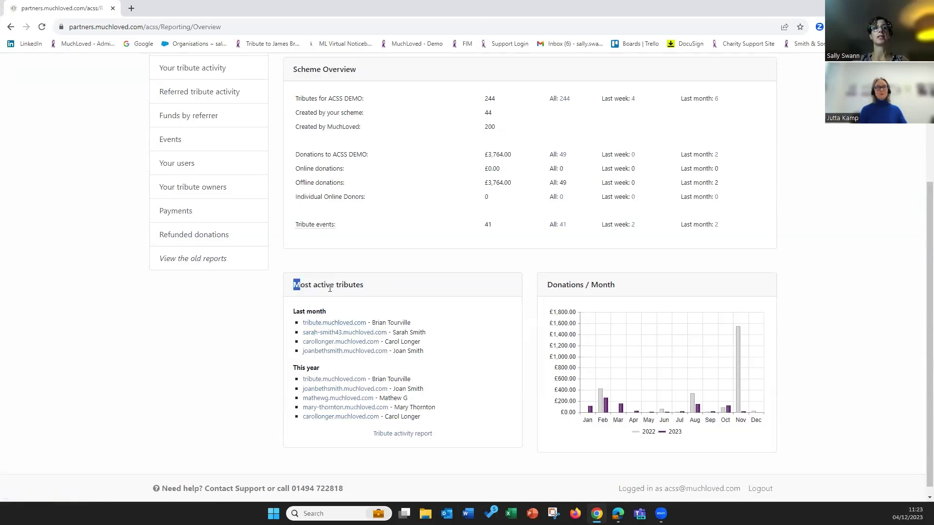
pyautogui.moveTo(295, 283); pyautogui.dragTo(394, 298)
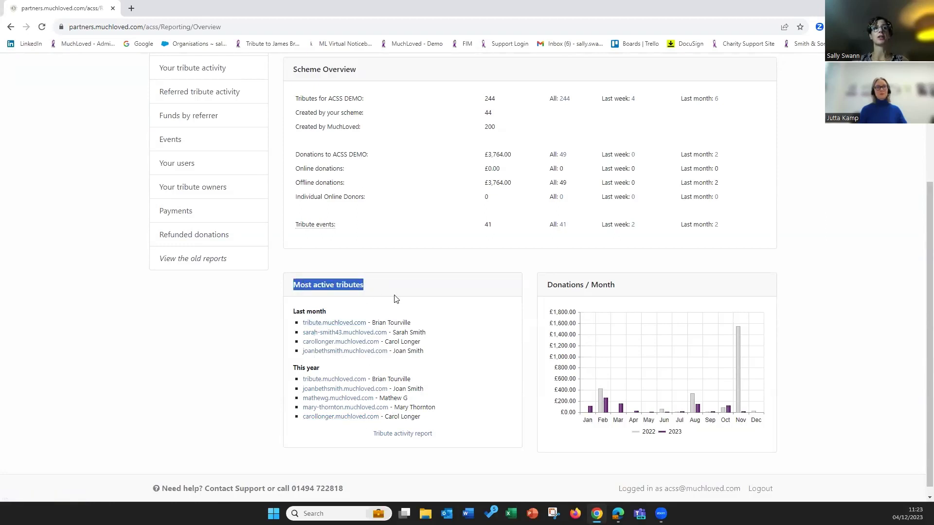
pyautogui.click(375, 314)
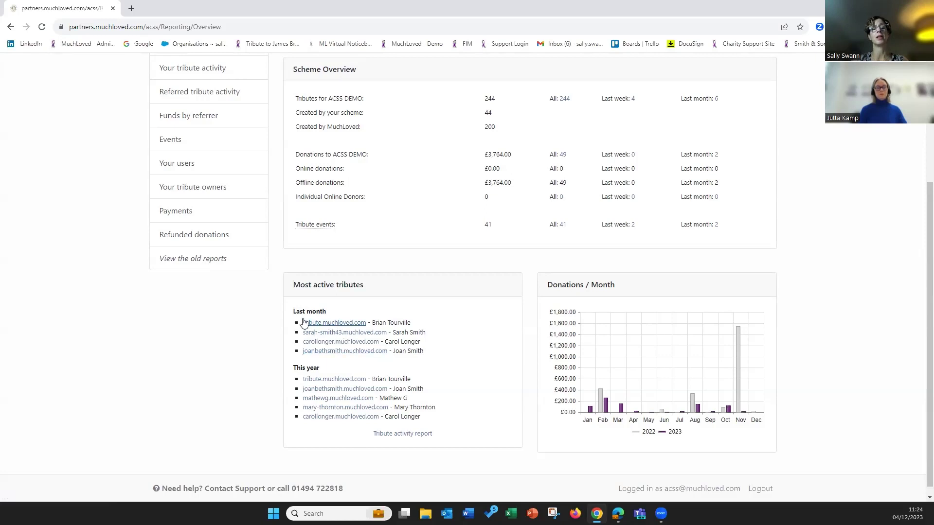
pyautogui.tripleClick(310, 284)
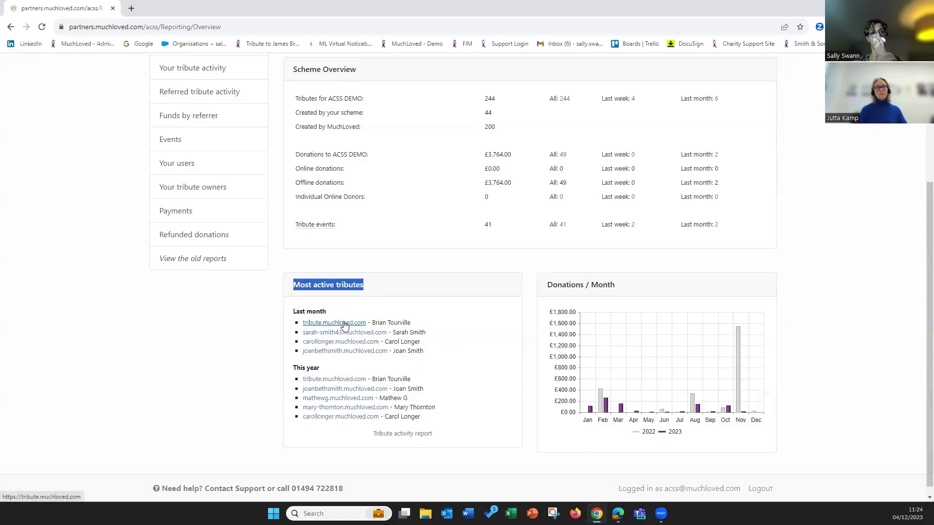
pyautogui.scroll(1, 492, 381)
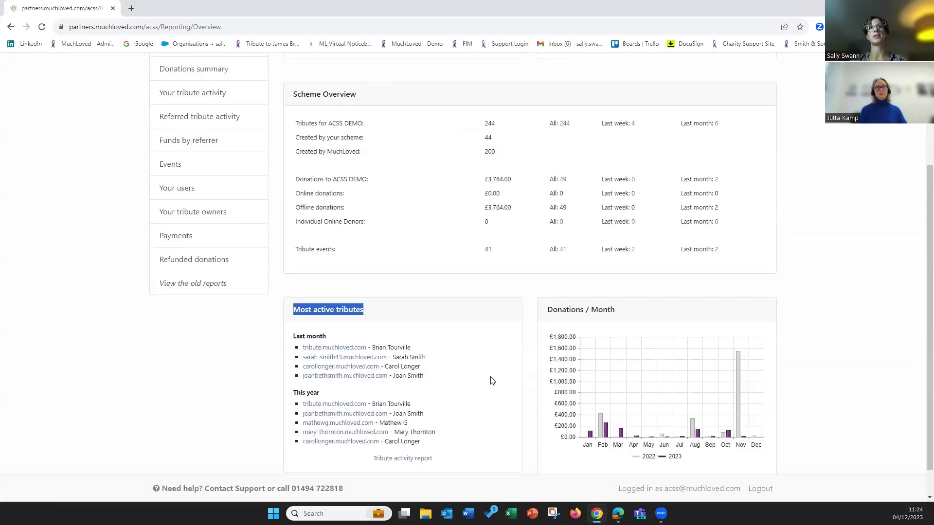
pyautogui.scroll(3, 492, 380)
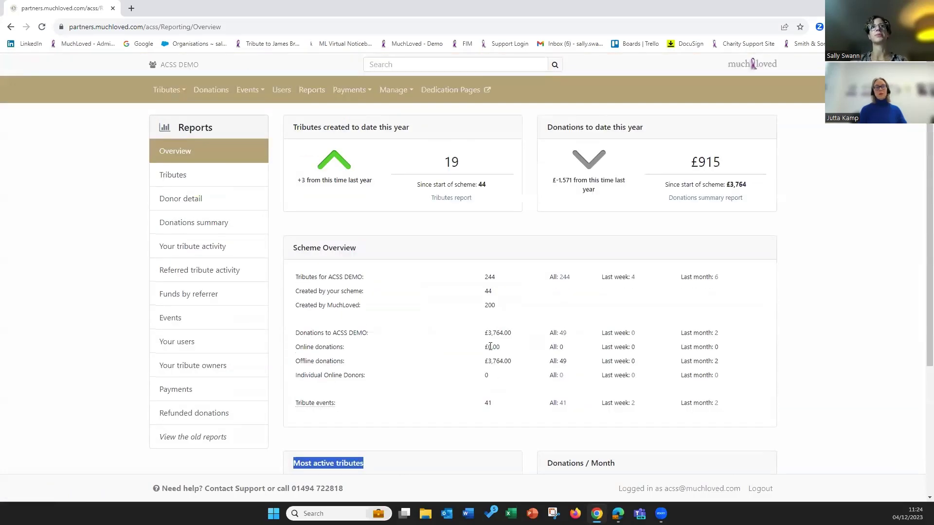
# Step: Look over the rest of the reports overview and open the organisation's email alert preferences
pyautogui.click(393, 93)
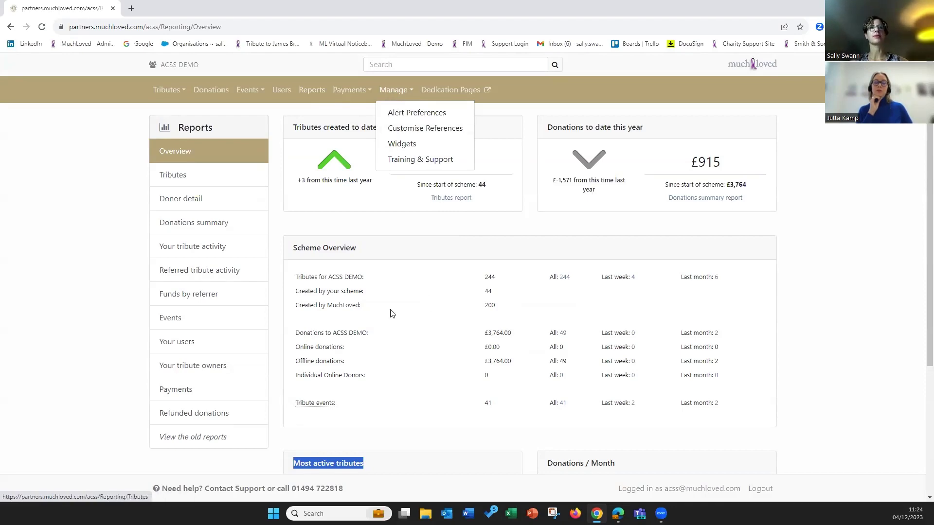
pyautogui.scroll(-4, 426, 356)
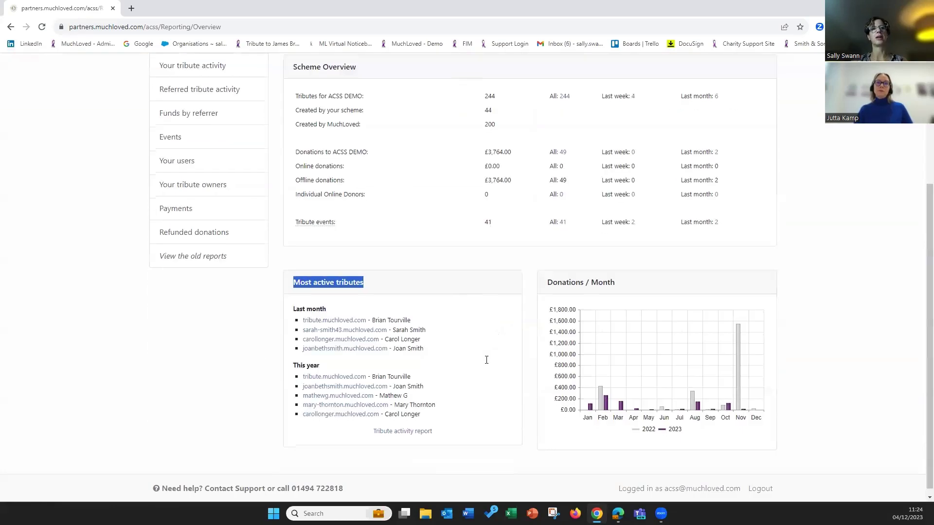
pyautogui.scroll(-1, 486, 360)
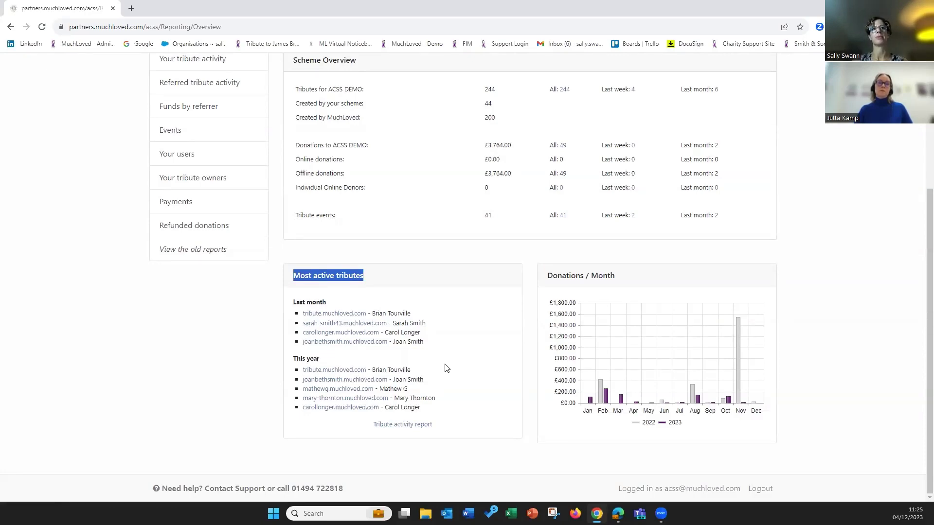
pyautogui.scroll(4, 445, 340)
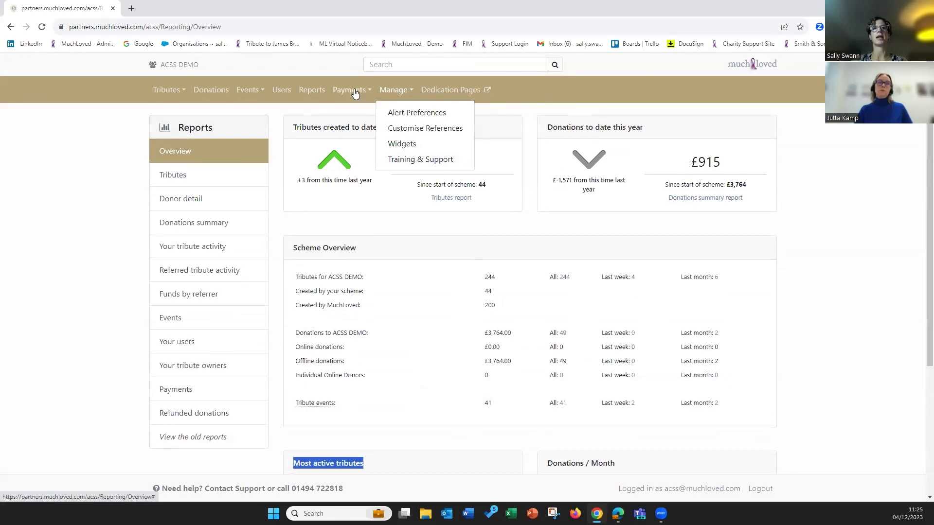
pyautogui.click(394, 117)
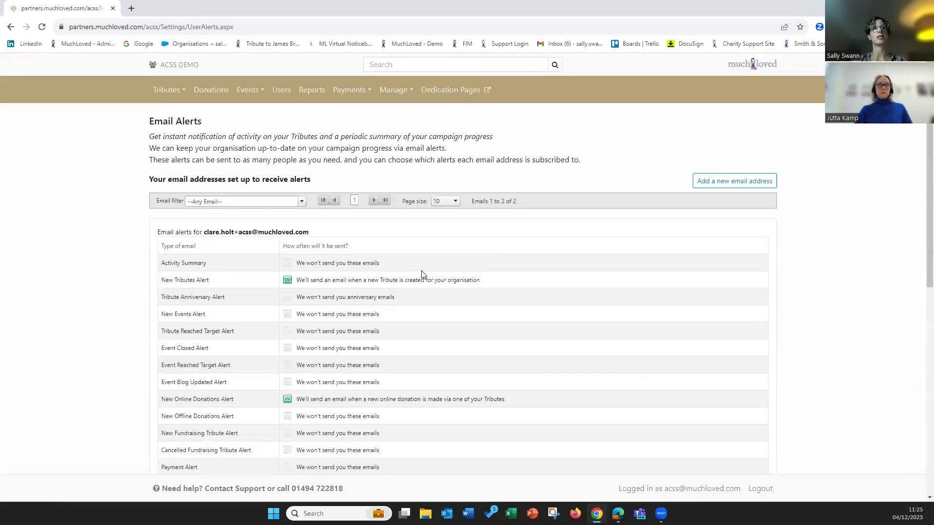
# Step: Open the form for adding a new alert email address and review the alert types it offers
pyautogui.click(713, 188)
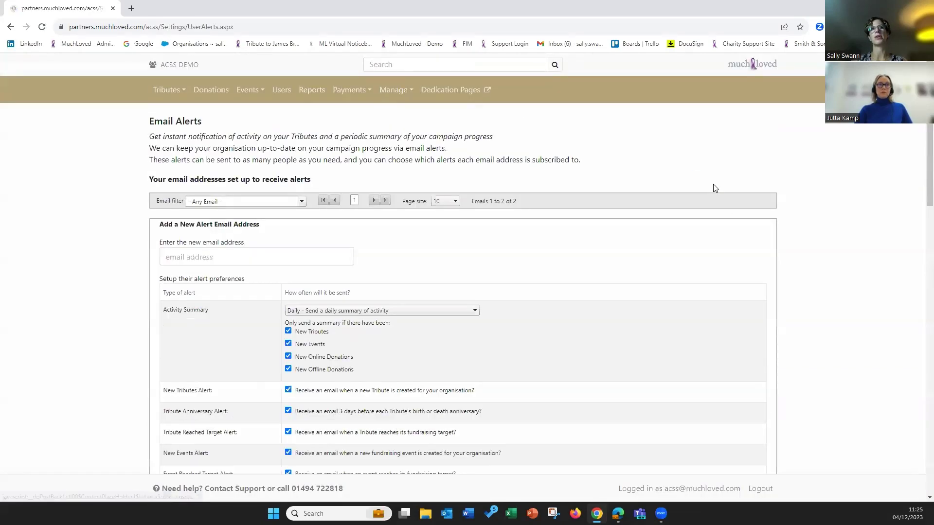
pyautogui.scroll(-7, 416, 334)
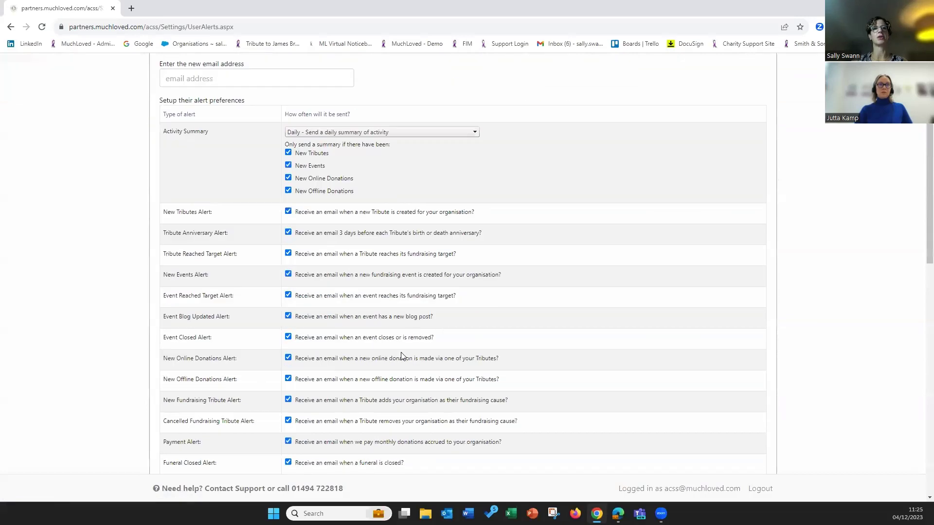
pyautogui.scroll(4, 335, 324)
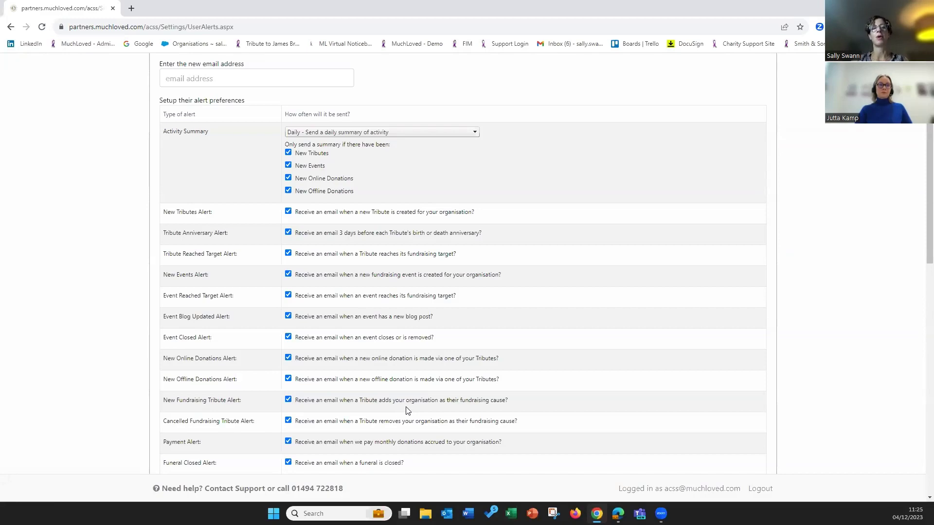
pyautogui.scroll(4, 408, 411)
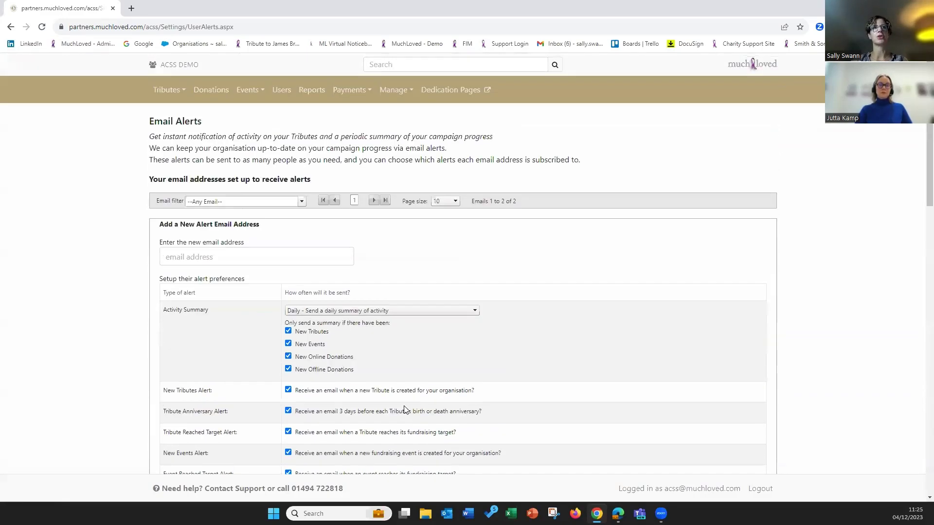
# Step: Open the Training & Support site in a new browser tab and look through its help topics
pyautogui.click(392, 92)
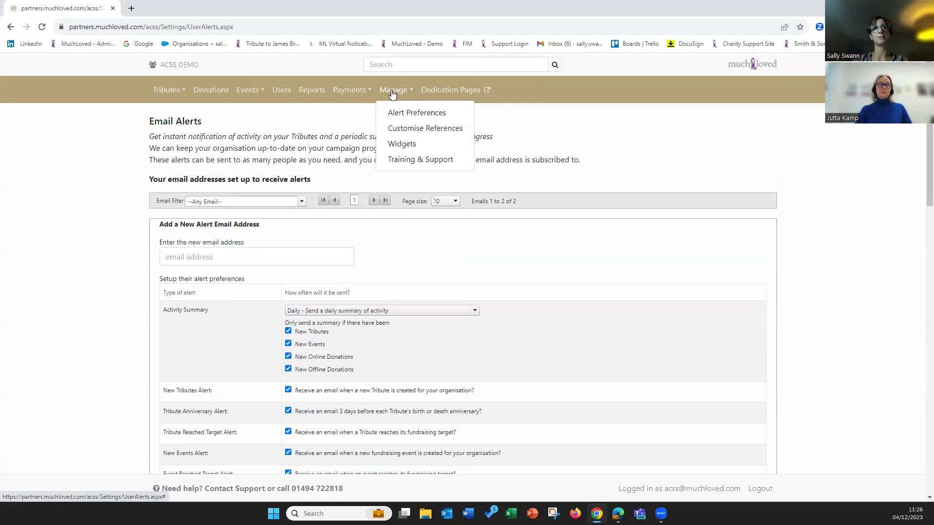
pyautogui.rightClick(406, 163)
pyautogui.click(431, 169)
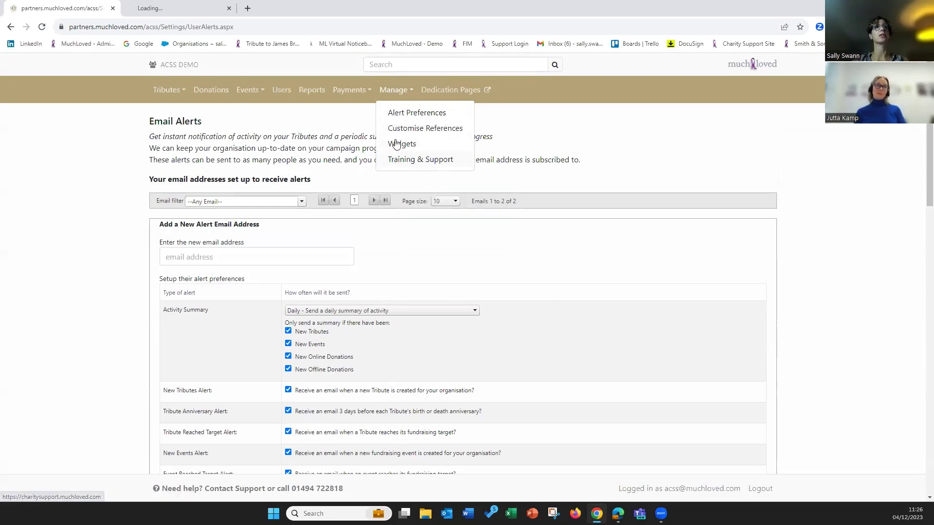
pyautogui.click(160, 8)
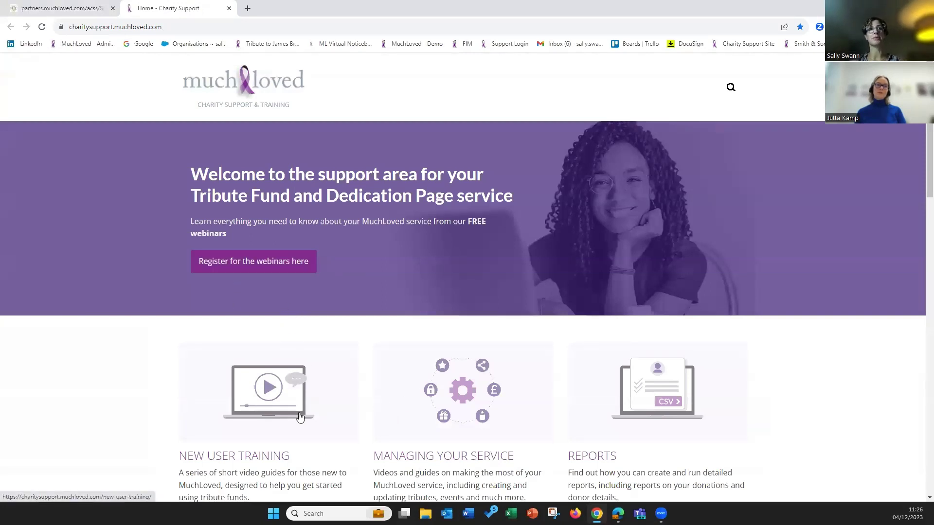
pyautogui.scroll(-4, 342, 397)
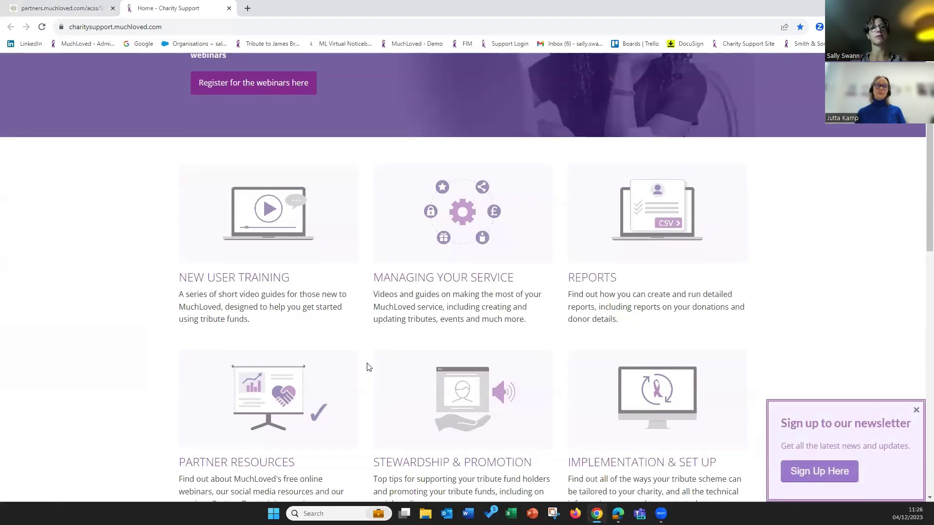
pyautogui.scroll(-3, 367, 367)
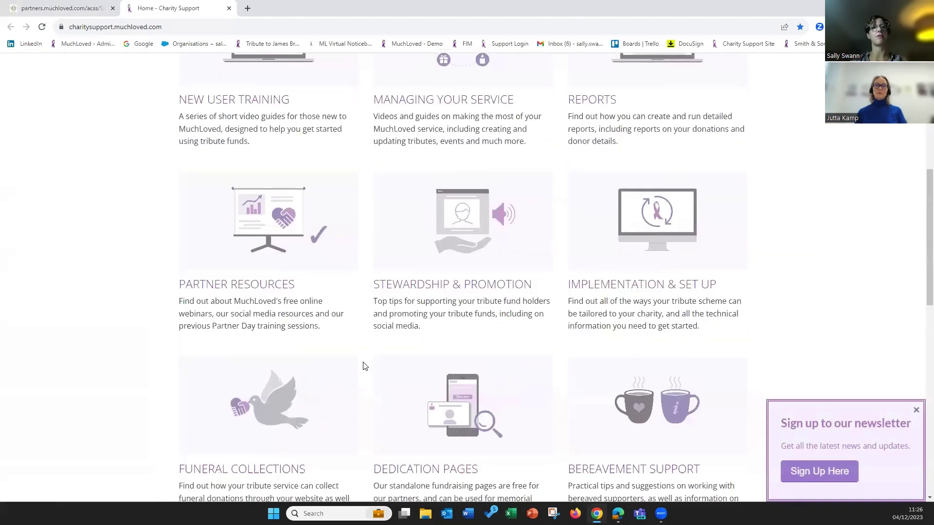
# Step: Open the Images & Wording page in the Partner Resources' Social Media section and review its example wording, logo downloads and social media tags
pyautogui.click(234, 290)
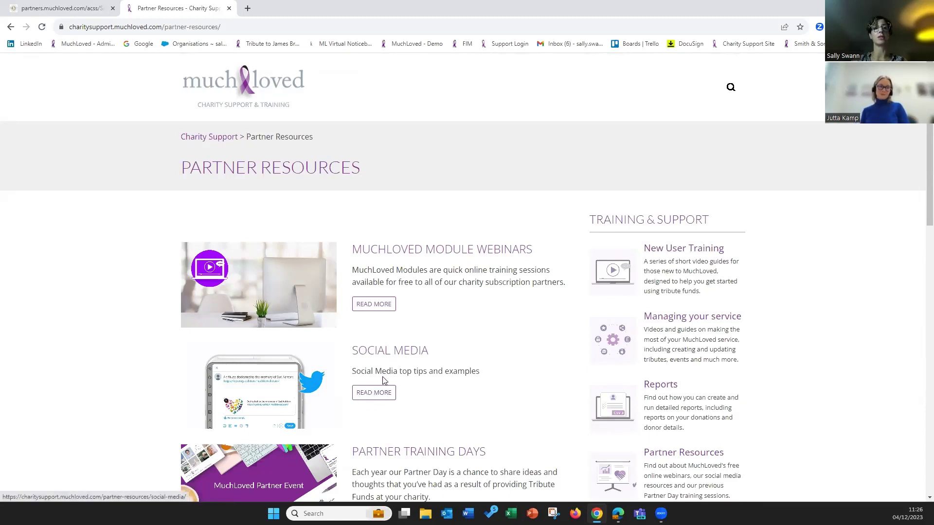
pyautogui.click(380, 396)
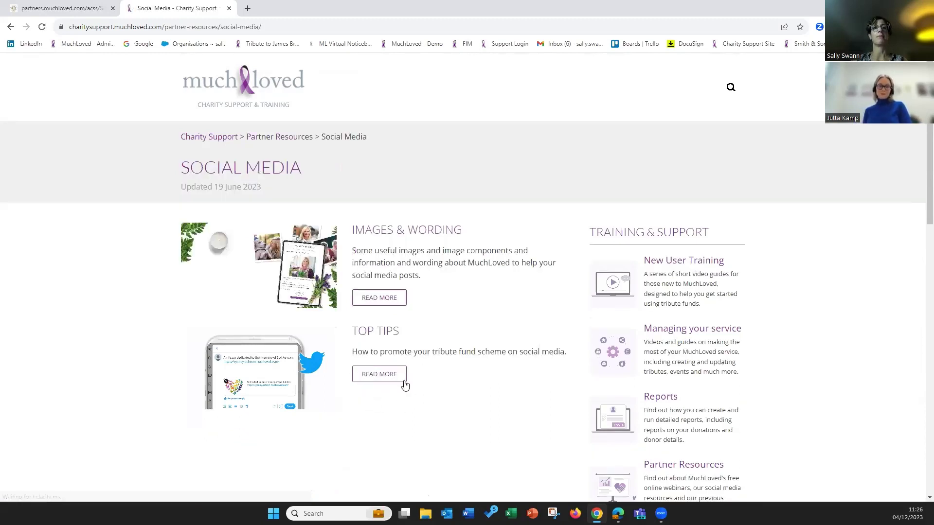
pyautogui.click(369, 299)
pyautogui.scroll(-3, 433, 371)
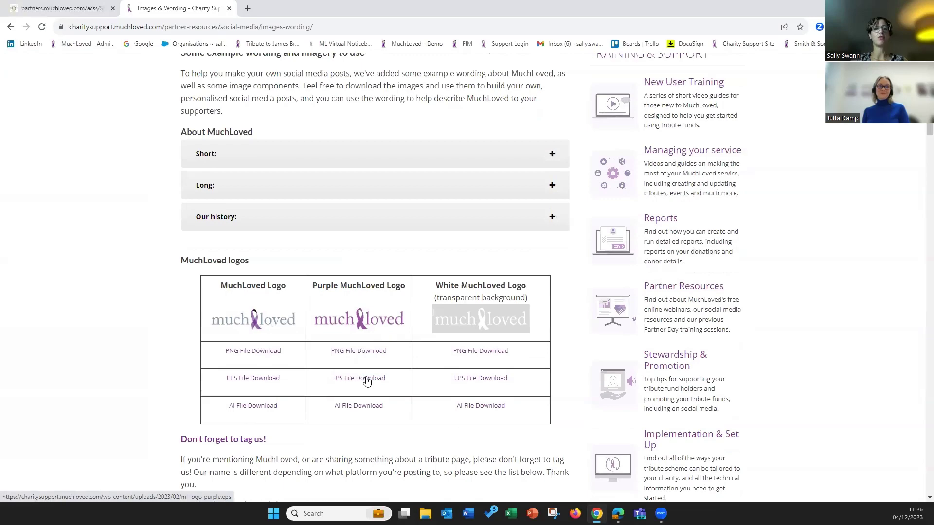
pyautogui.scroll(-3, 366, 382)
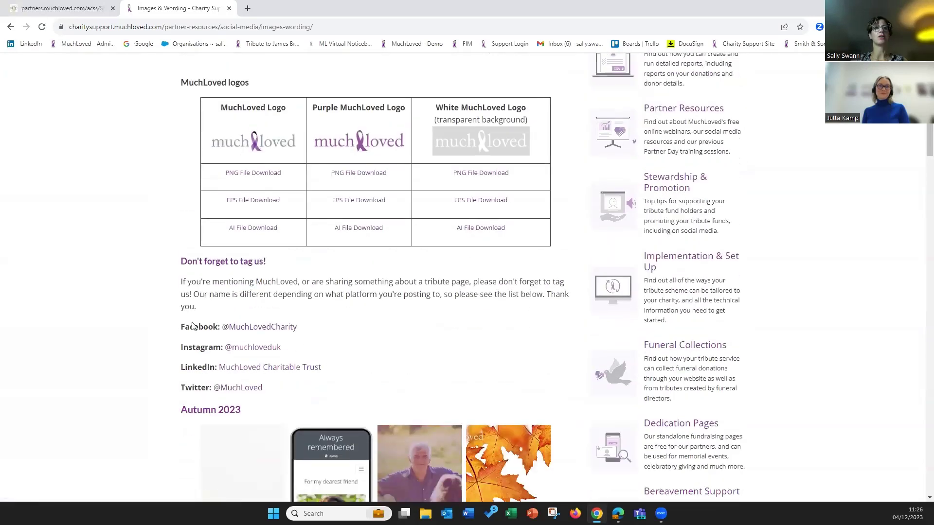
# Step: Look through the downloadable social media images, from the Autumn 2023 and Summer 2023 sets to Fathers Day and Mothers Day 2023
pyautogui.scroll(-3, 437, 366)
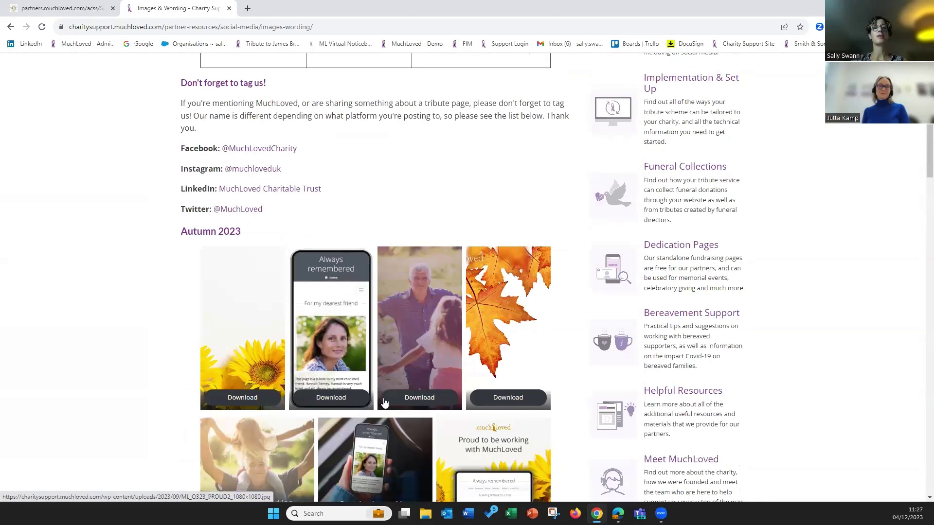
pyautogui.scroll(-3, 401, 399)
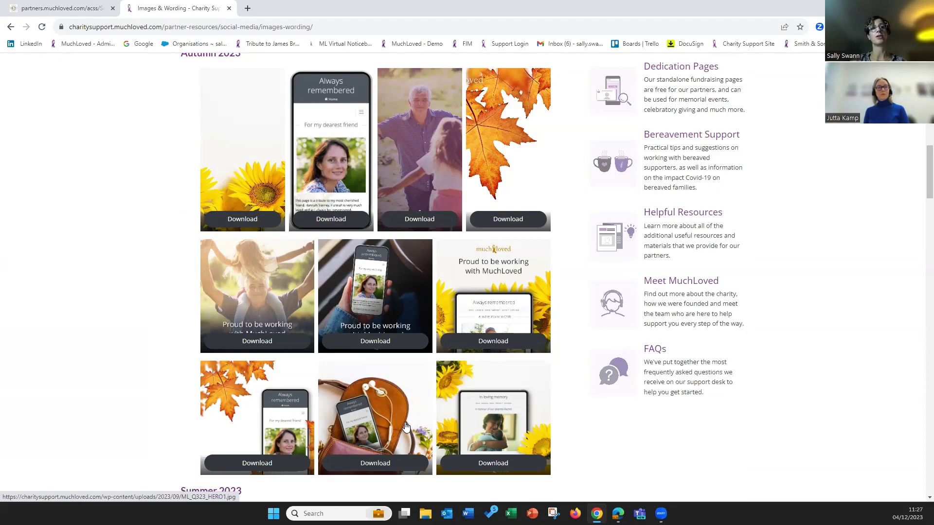
pyautogui.scroll(-4, 406, 426)
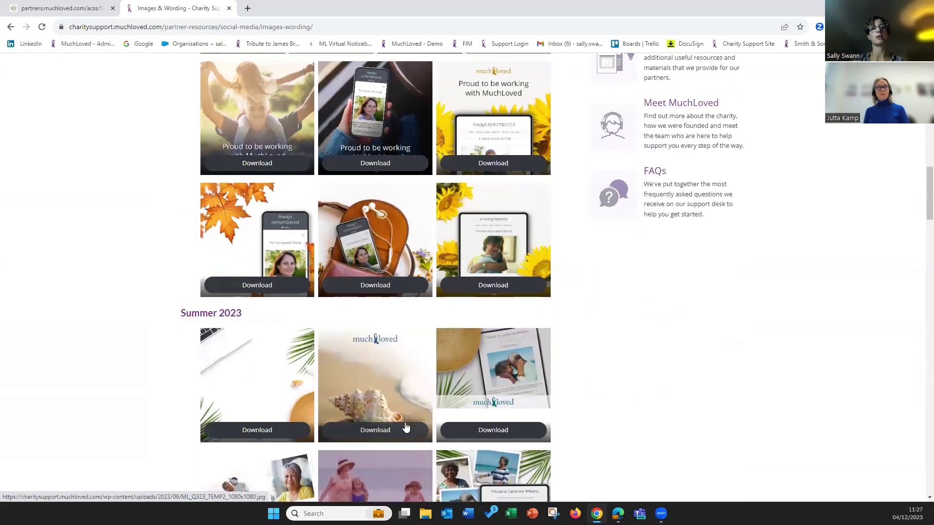
pyautogui.scroll(8, 411, 396)
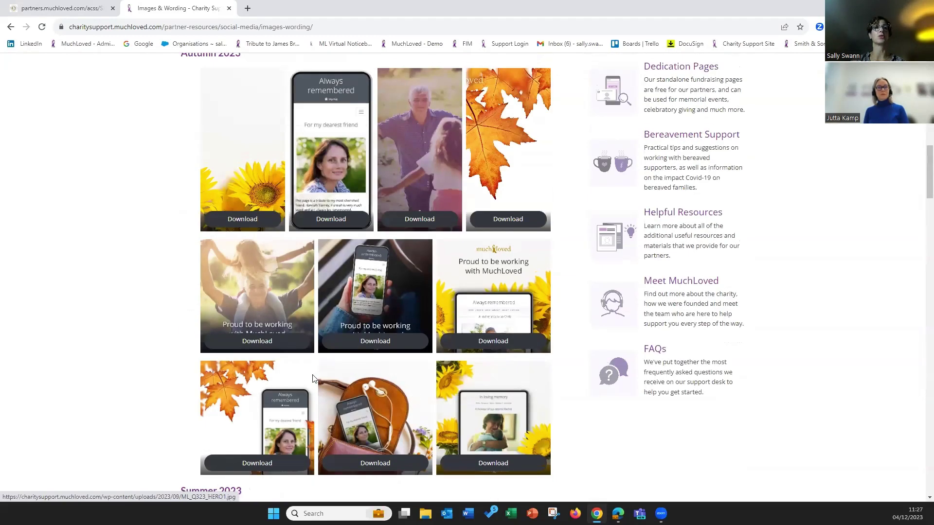
pyautogui.scroll(-4, 355, 387)
pyautogui.scroll(-4, 356, 388)
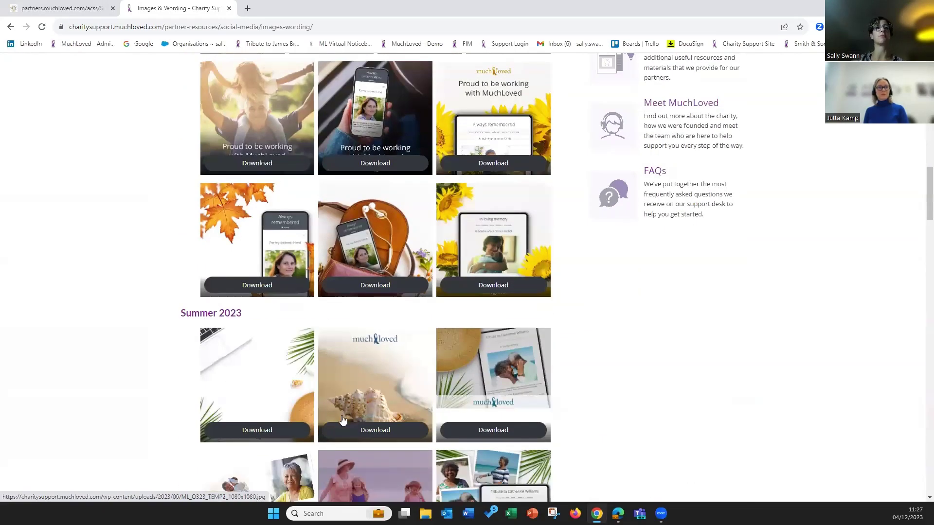
pyautogui.scroll(-4, 342, 419)
pyautogui.scroll(-7, 340, 419)
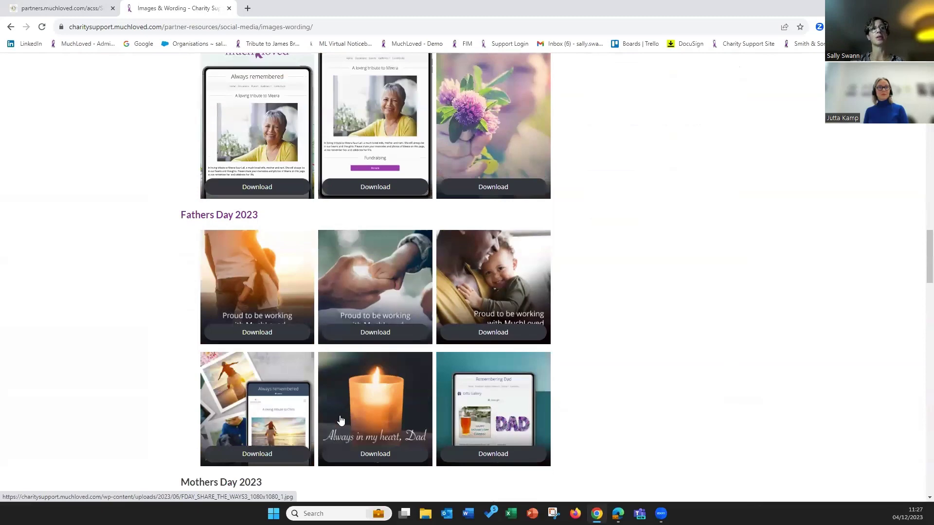
pyautogui.scroll(-4, 304, 386)
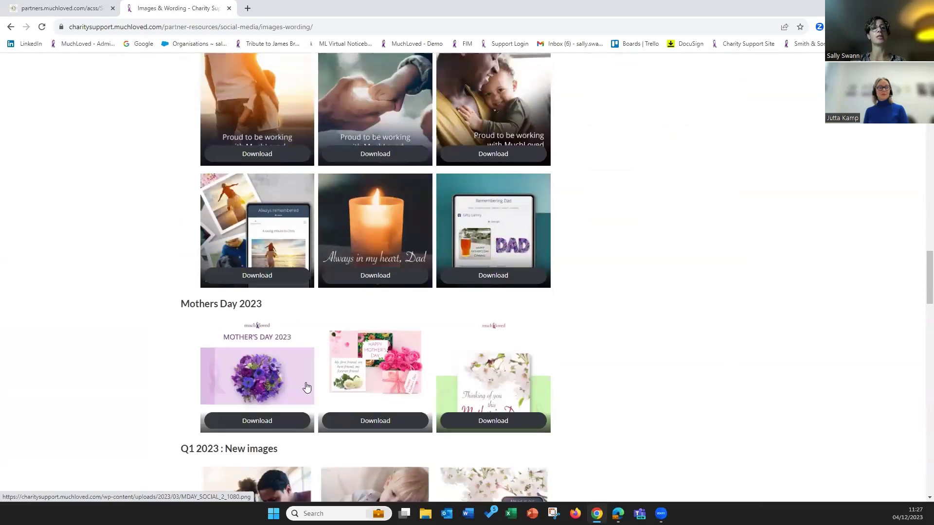